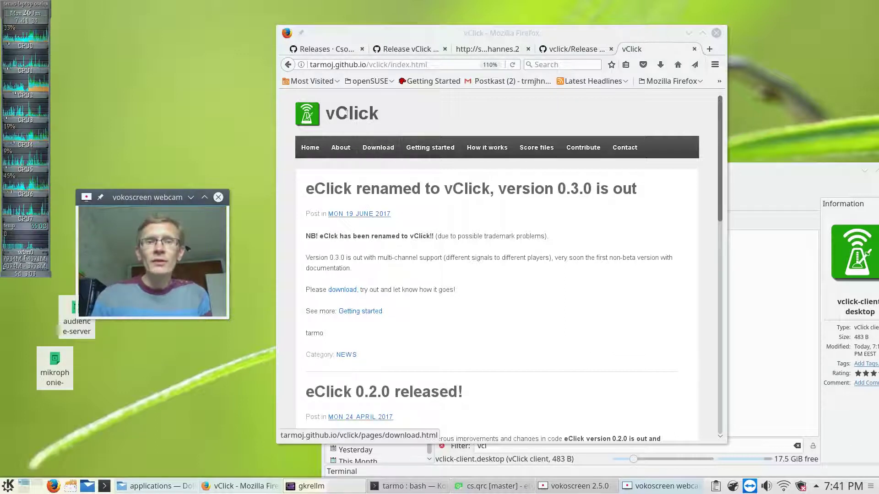
- Browse the vClick Download and Getting started pages, then minimize Firefox
click(376, 155)
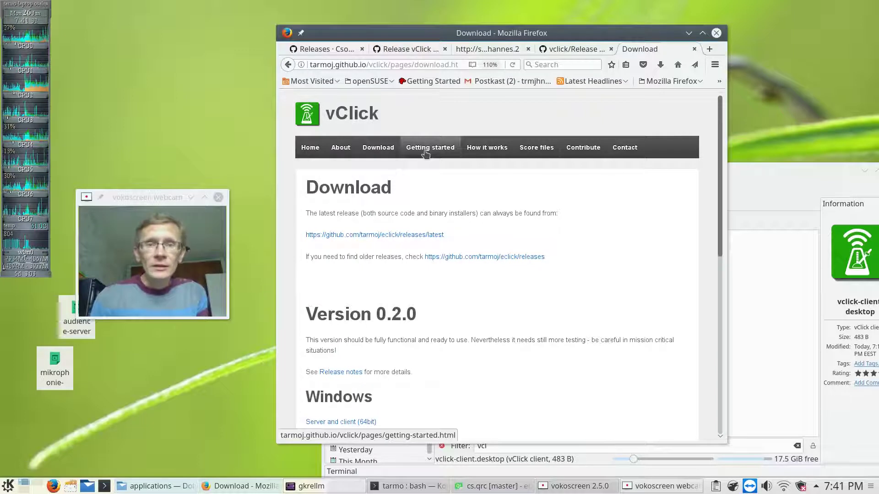
click(425, 148)
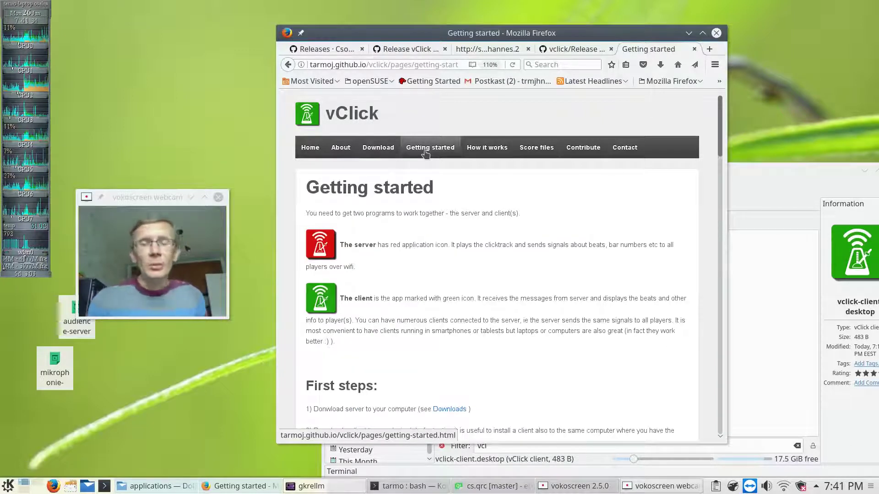
click(688, 33)
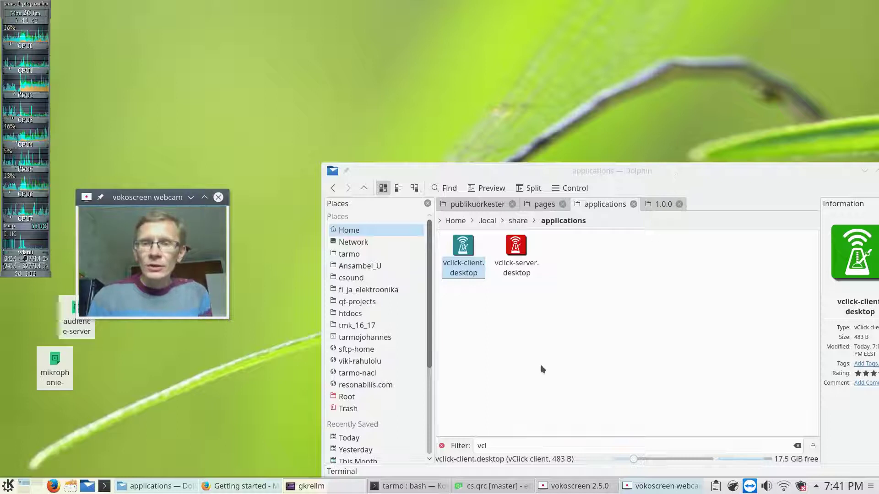
- Launch vclick-server.desktop from the Dolphin applications folder
click(518, 318)
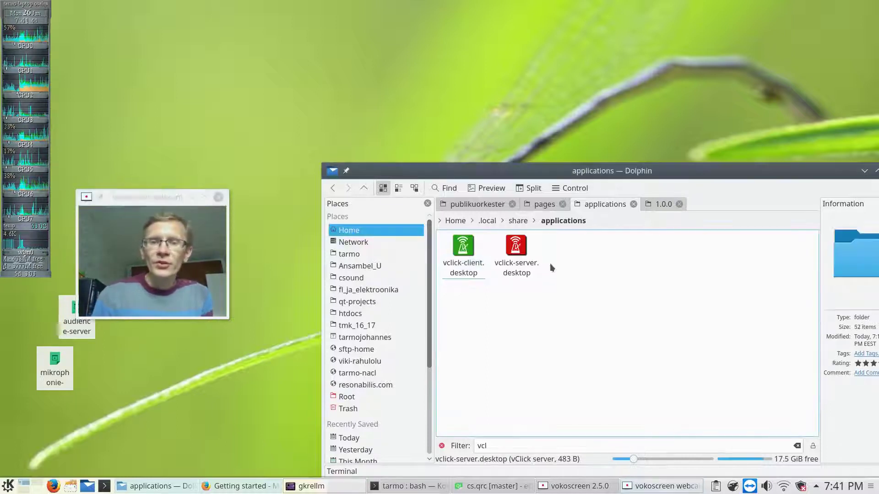
double_click(514, 253)
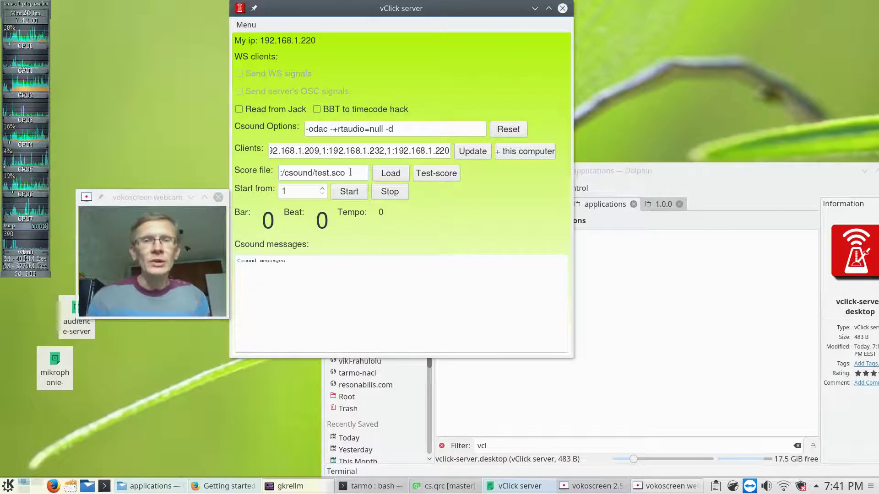
- Select the server's Score file path, then bring Dolphin back to the front
drag(351, 172, 275, 173)
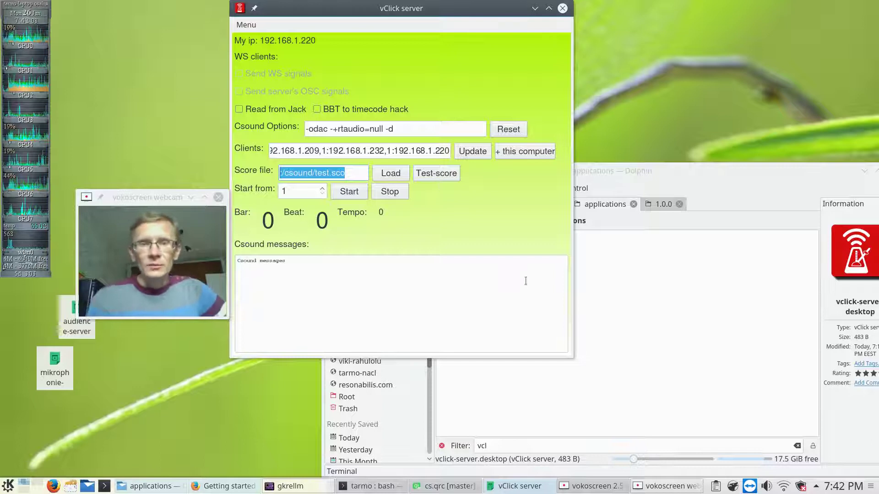
click(642, 375)
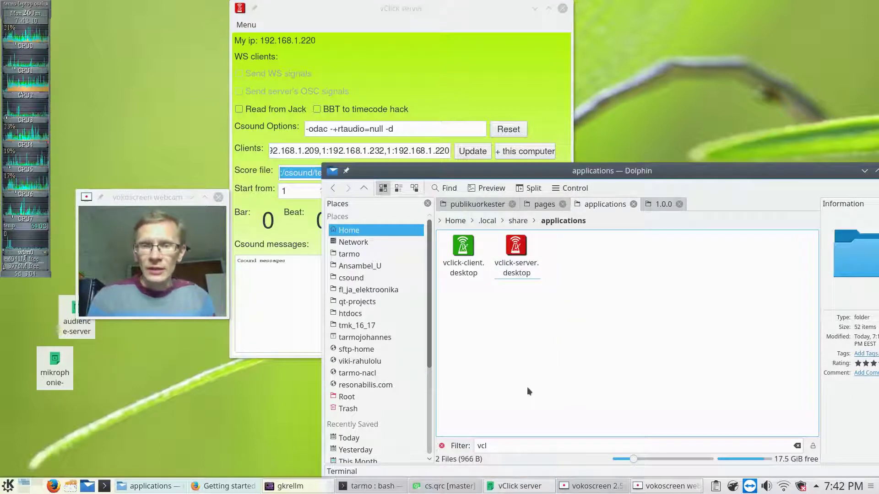
- Launch vclick-client.desktop and close the Dolphin window
click(460, 270)
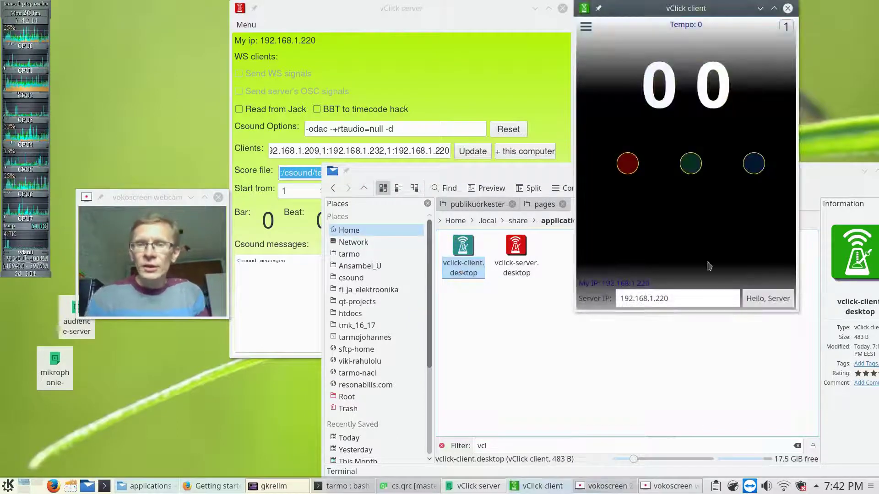
click(831, 176)
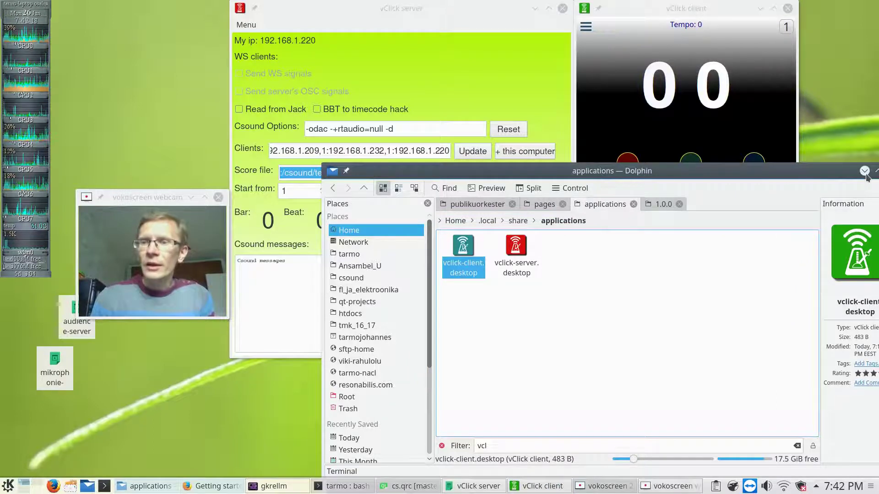
click(864, 171)
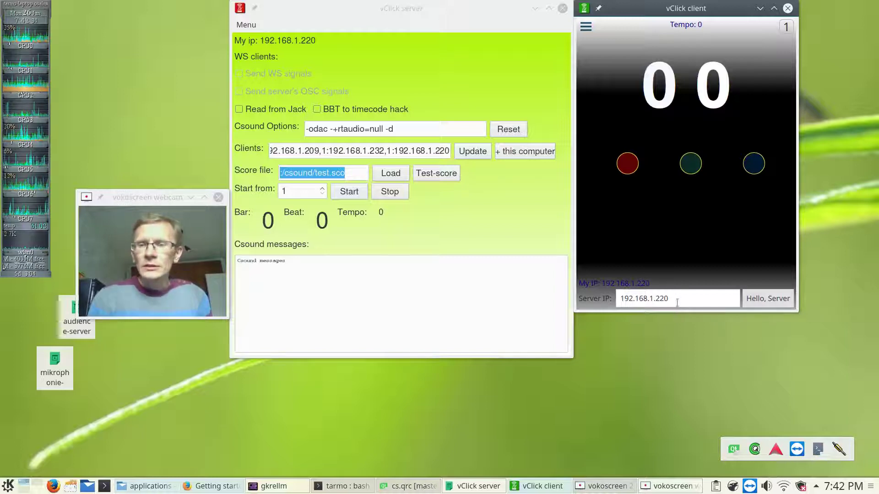
- Set the client's Server IP to 192.168.1.220 and send Hello, Server
click(317, 39)
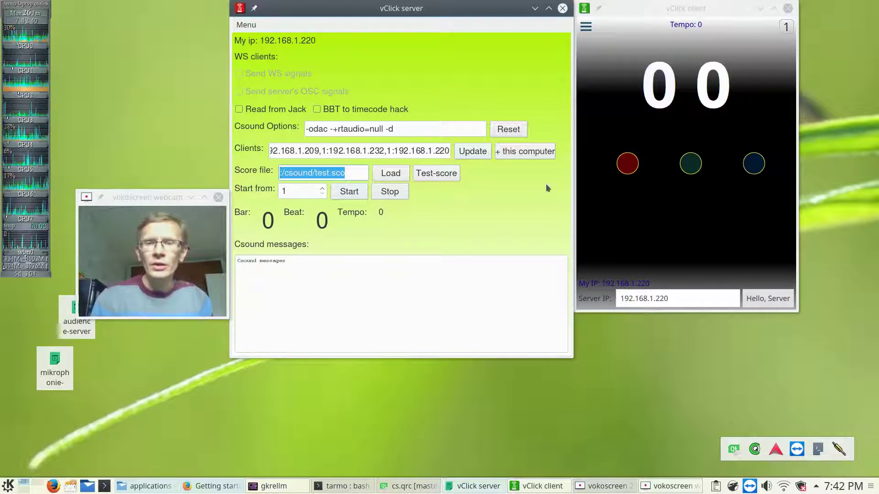
click(671, 298)
key(BackSpace)
key(BackSpace)
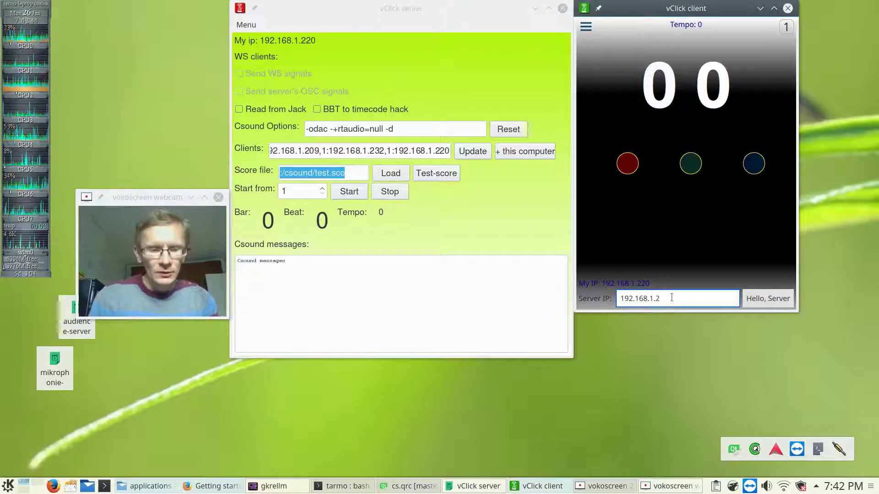
text(20)
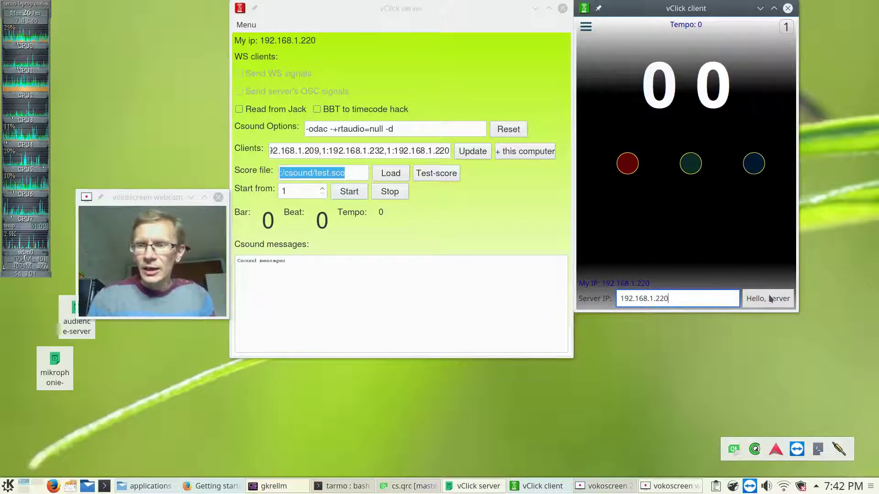
click(780, 299)
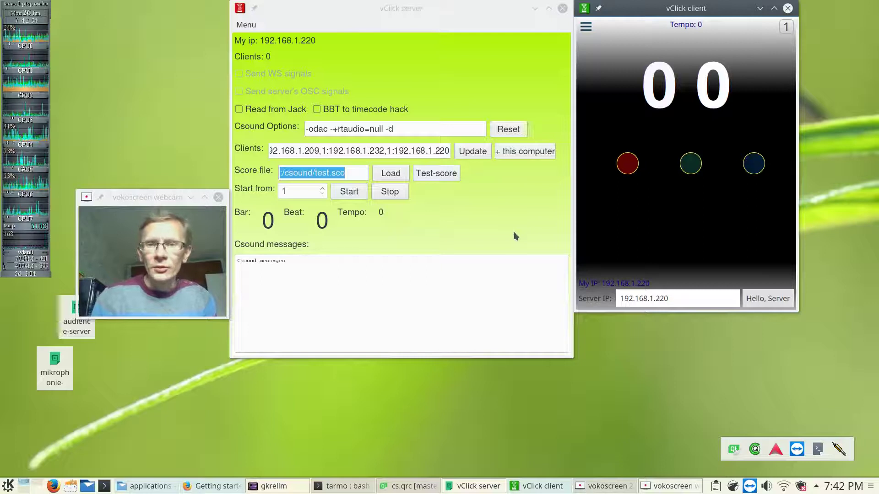
- Play the test score to bar 9 at tempo 52, toggling the client's Sound cue on and off
click(349, 192)
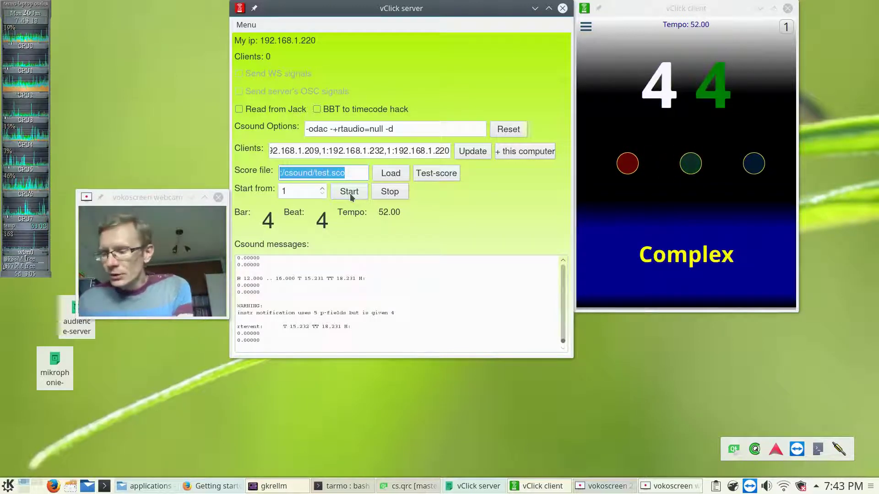
click(586, 26)
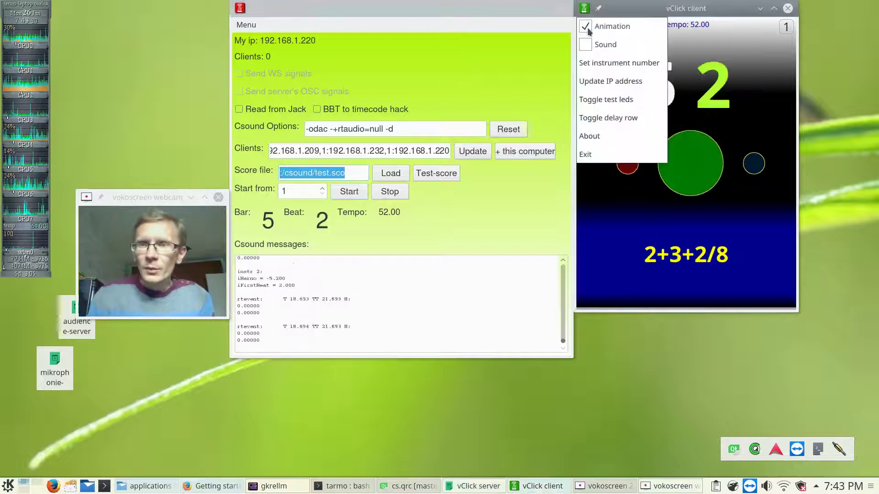
click(585, 44)
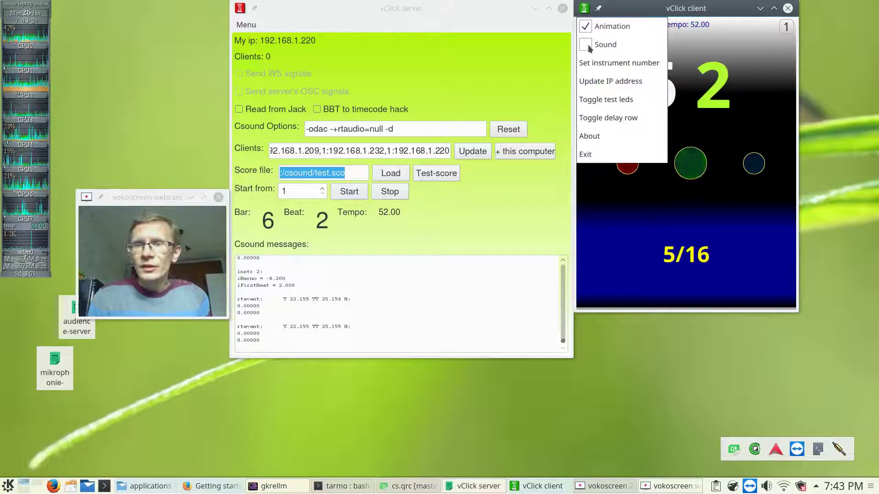
click(587, 45)
click(729, 41)
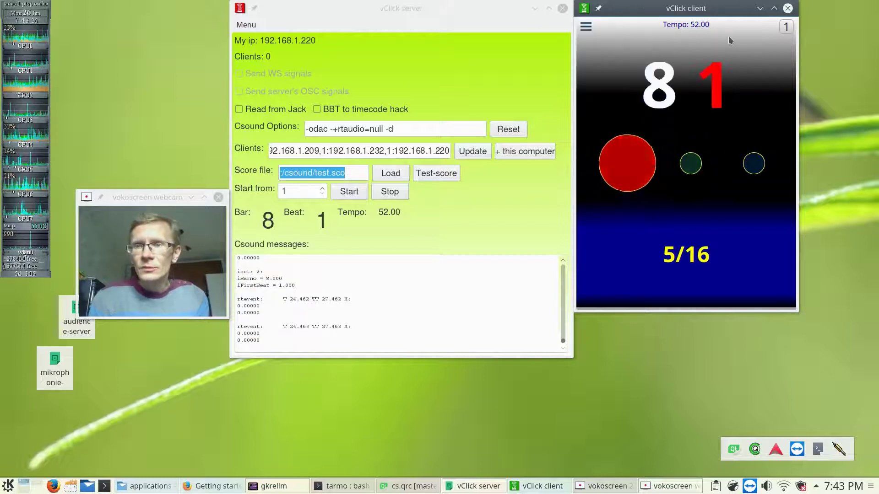
click(387, 192)
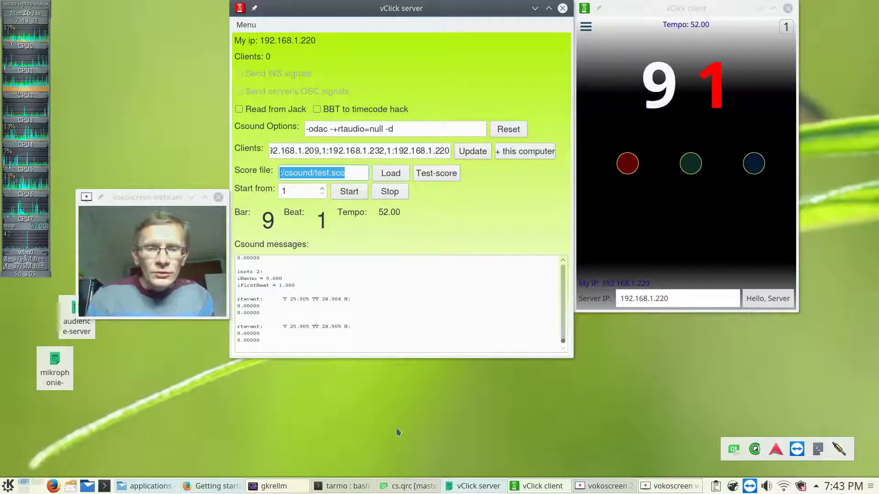
- Load the scott.sco score and start deleting '-+rtaudio=null' from Csound Options
click(390, 177)
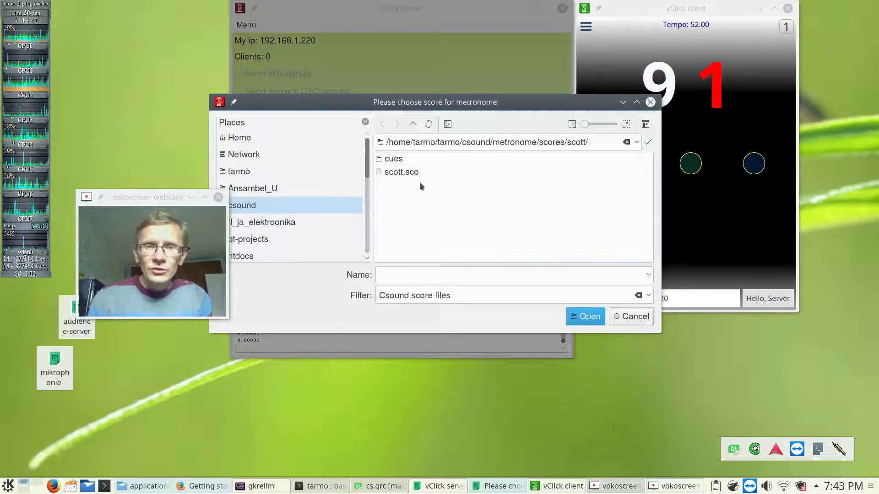
double_click(405, 172)
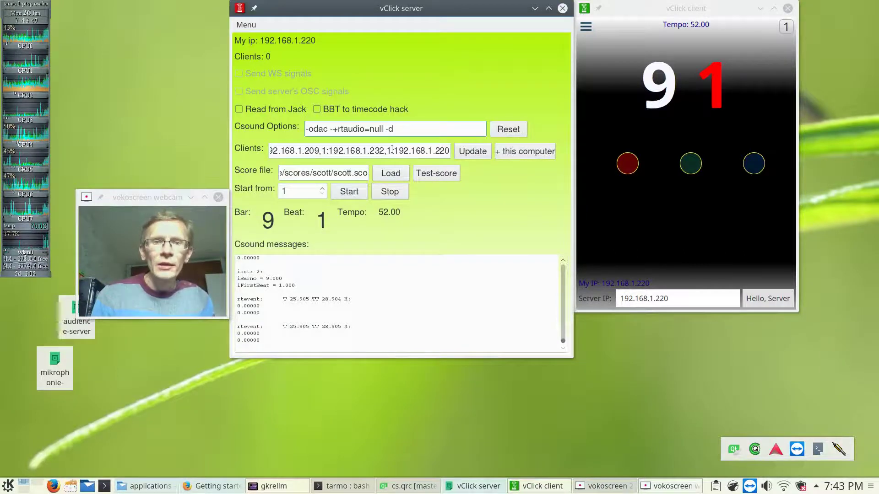
key(BackSpace)
key(BackSpace)
key(BackSpace)
- Reset the Csound options and trim them to '-odac -d', keeping the scott cues SFDIR
key(BackSpace)
key(BackSpace)
key(BackSpace)
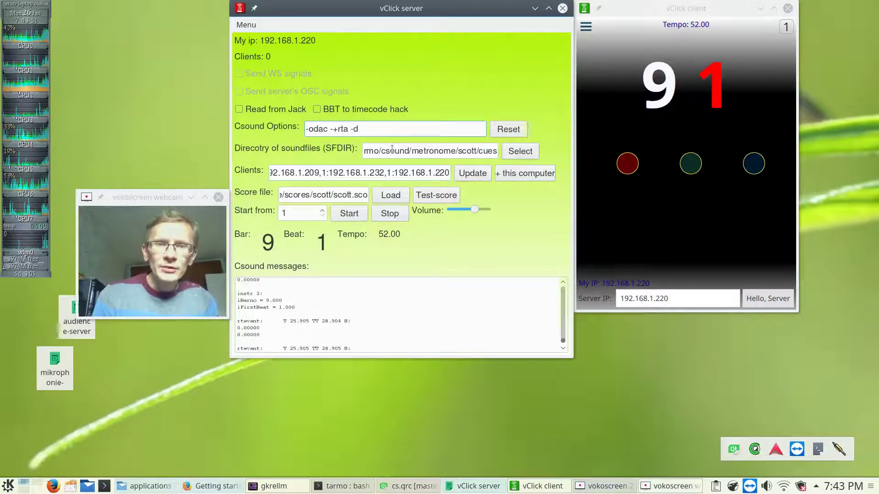
key(BackSpace)
key(BackSpace)
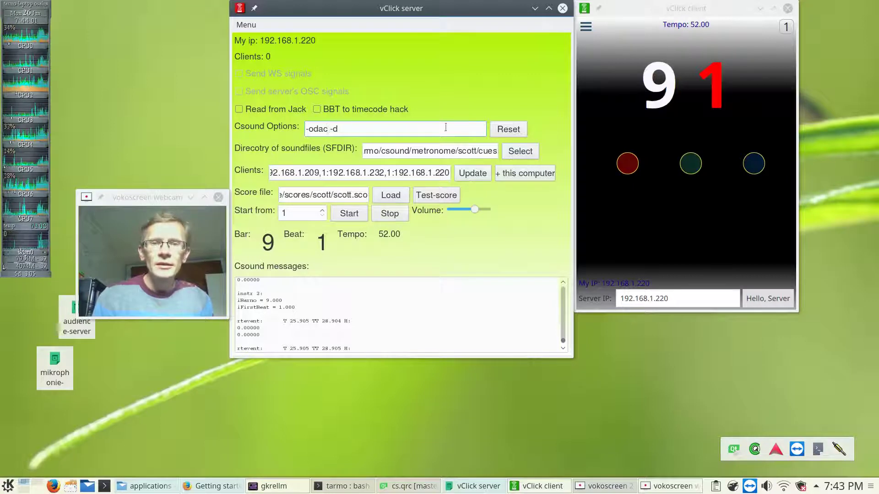
click(519, 132)
text(+rtaudio=null)
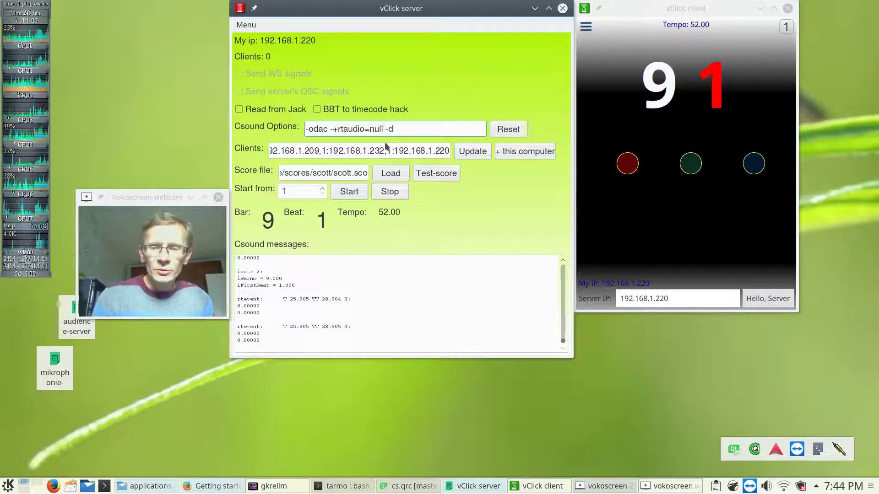
key(BackSpace)
key(BackSpace)
key(BackSpace)
key(BackSpace)
key(BackSpace)
key(BackSpace)
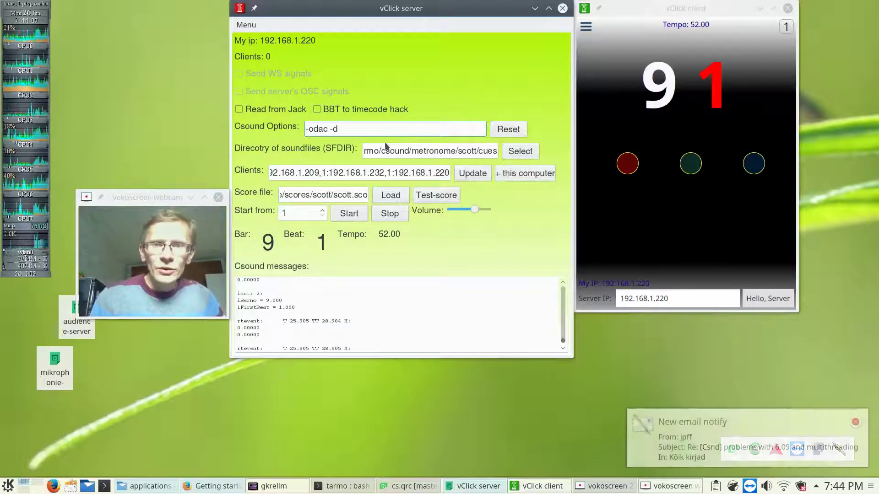
click(527, 154)
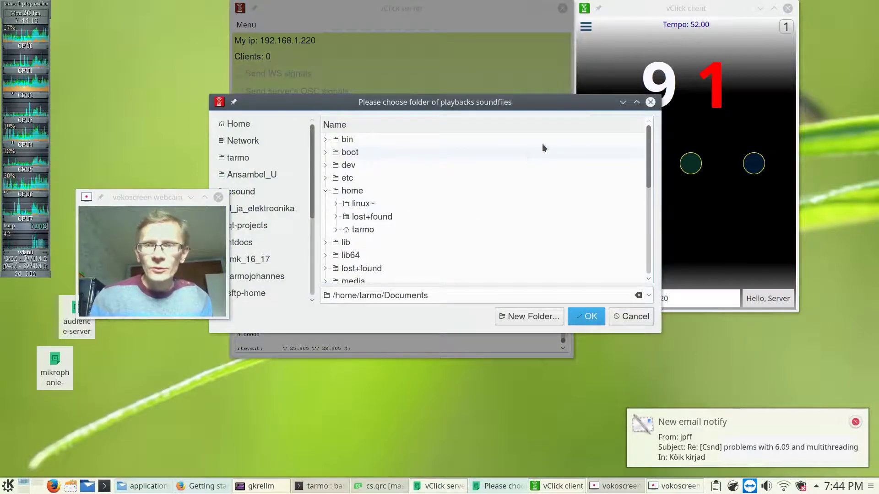
click(650, 102)
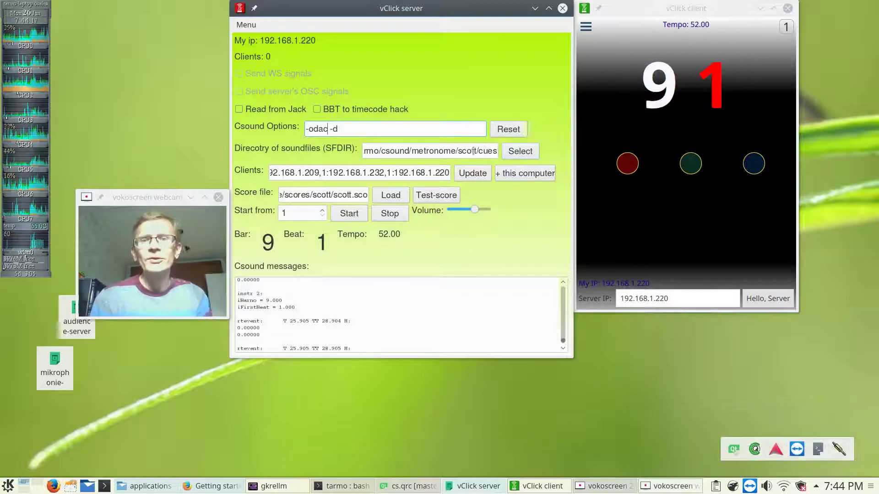
- Play the scott score, lower the Volume slider twice, and stop at bar 8, beat 2
click(349, 213)
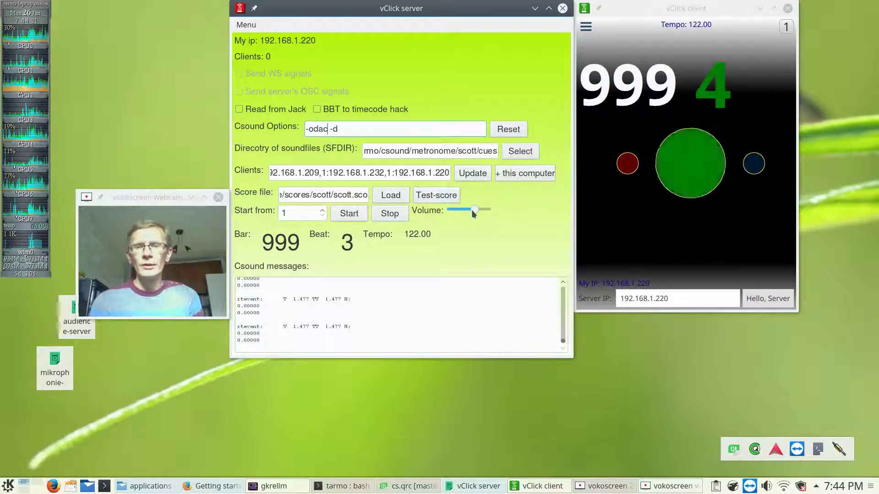
drag(473, 212, 466, 214)
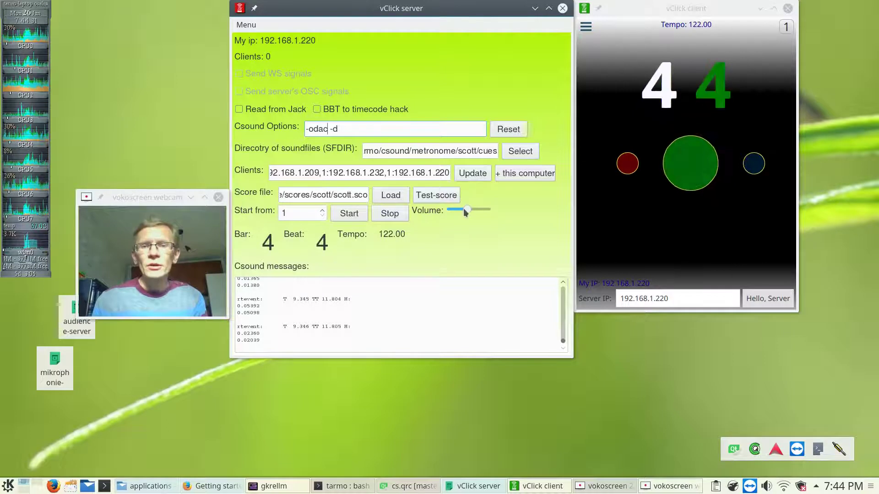
drag(465, 212, 460, 211)
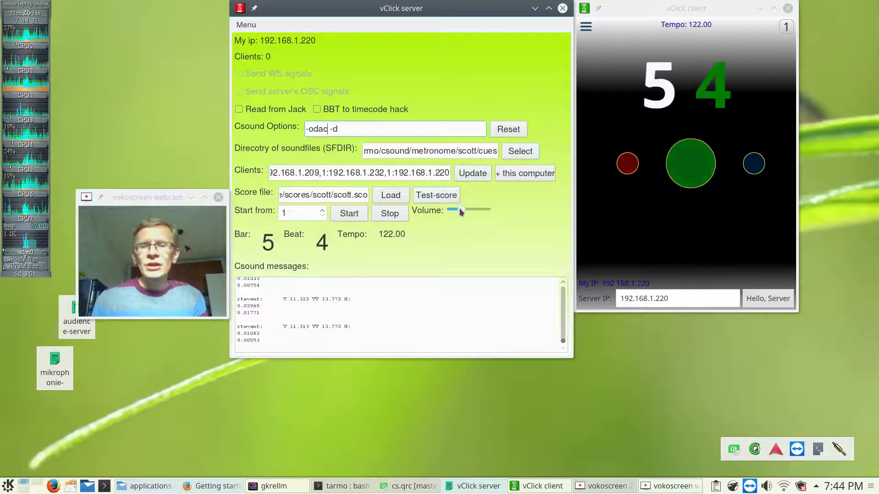
click(390, 213)
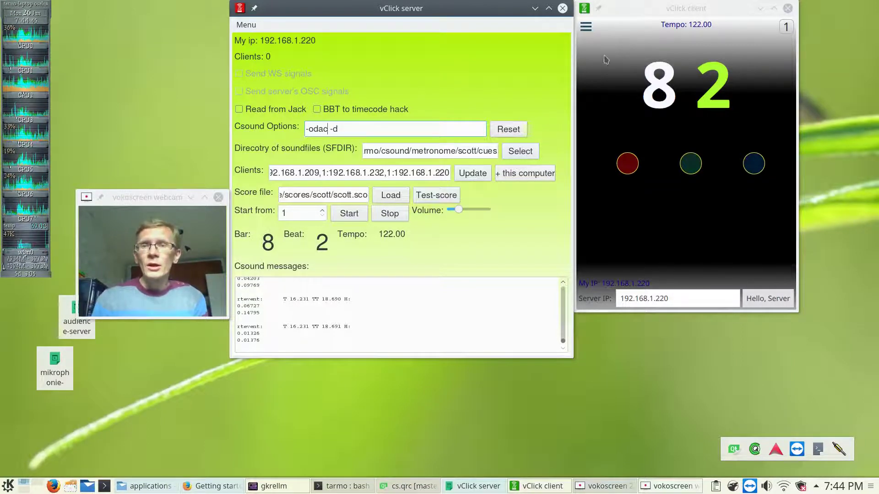
- Set the client's instrument number to 2, send the update, and hide the setting
click(587, 27)
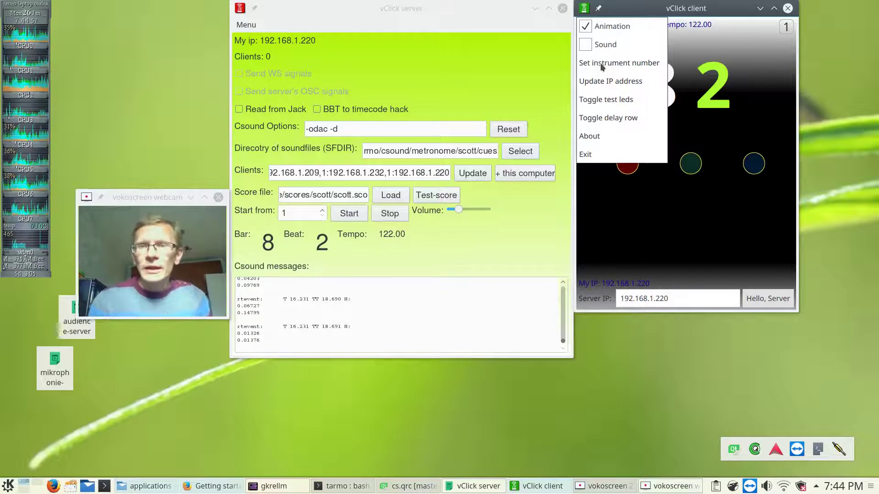
click(601, 63)
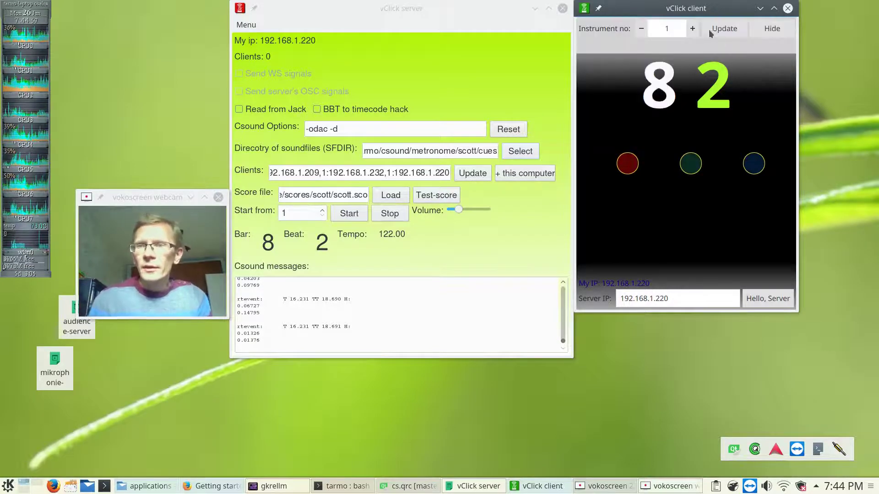
click(693, 29)
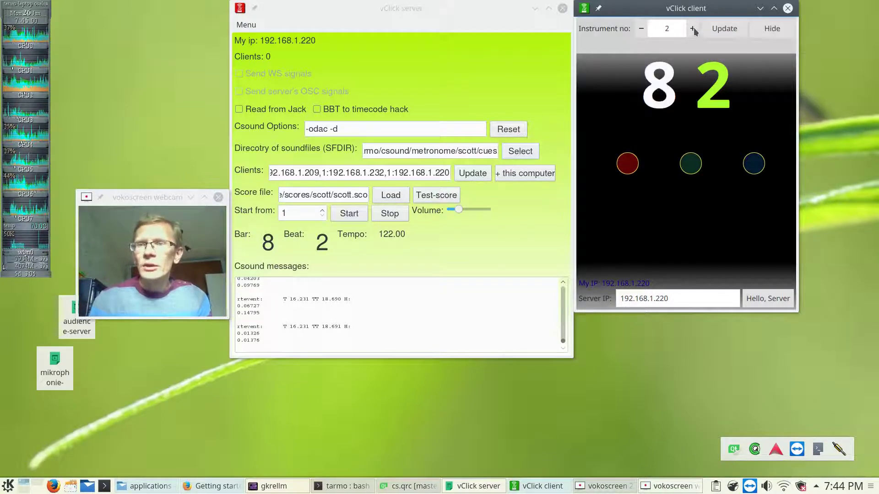
click(640, 29)
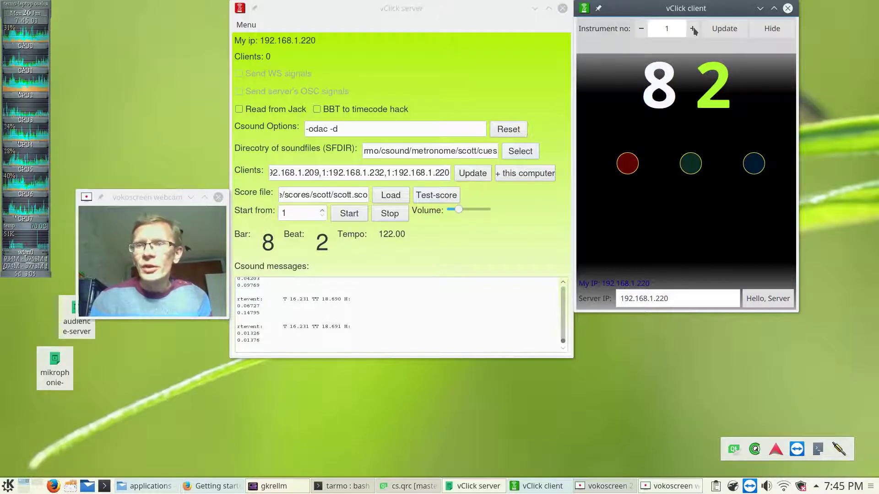
click(717, 31)
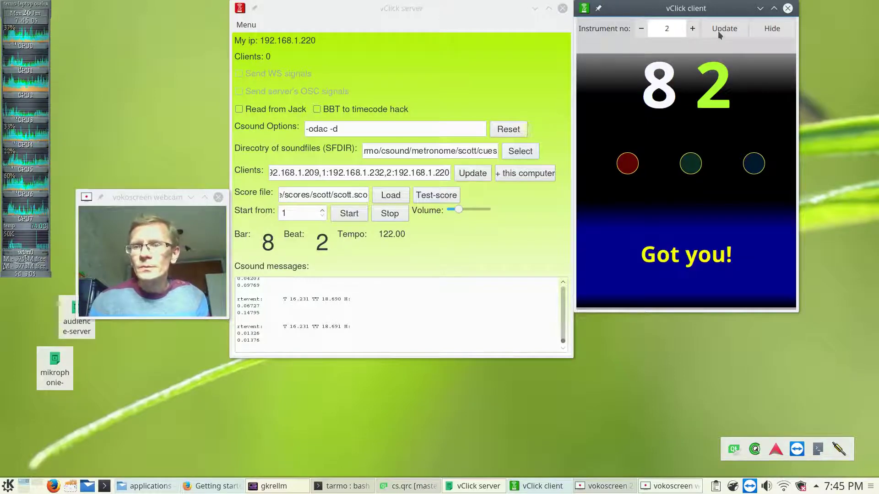
click(776, 28)
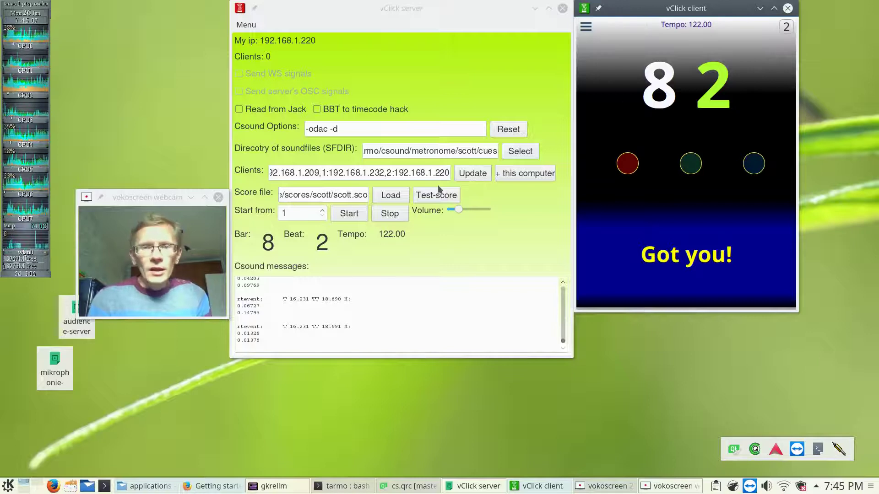
- Load polyrhytms.sco from the main scores folder and start it playing at tempo 60
click(390, 197)
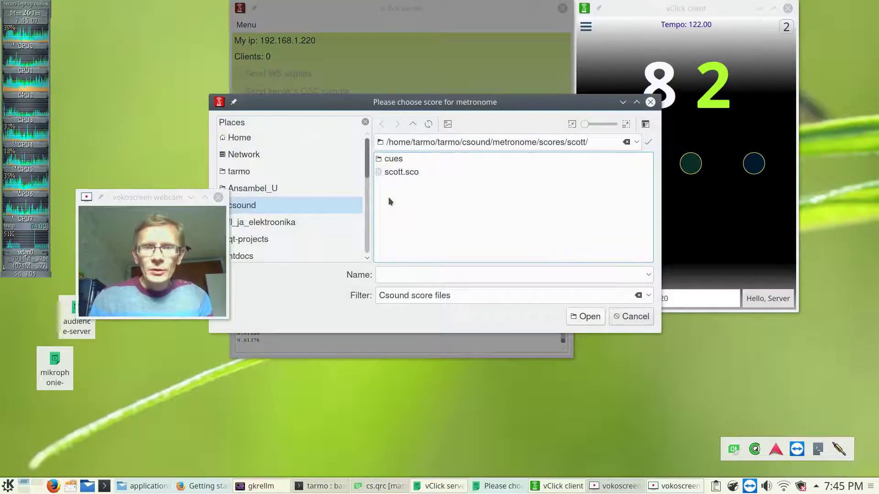
click(412, 125)
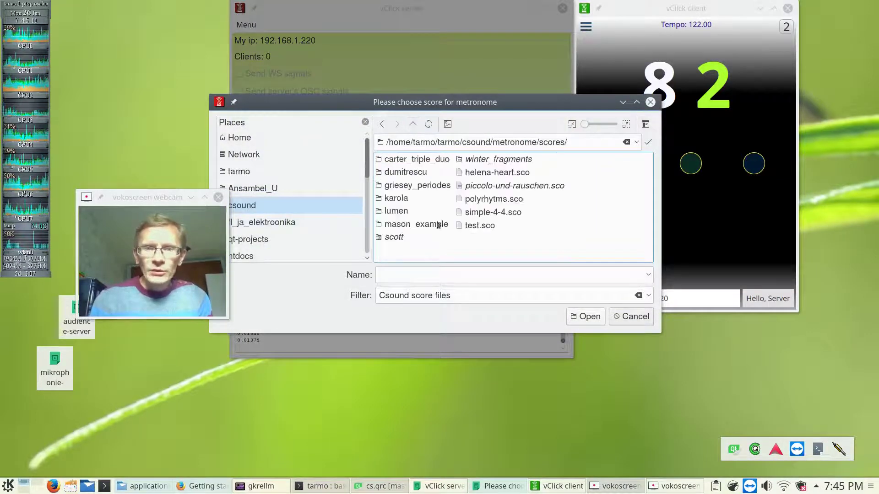
double_click(484, 200)
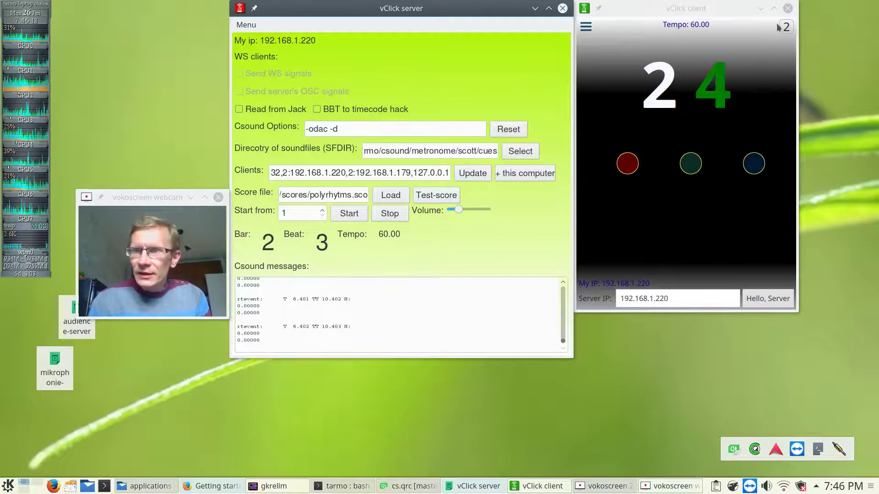
click(344, 213)
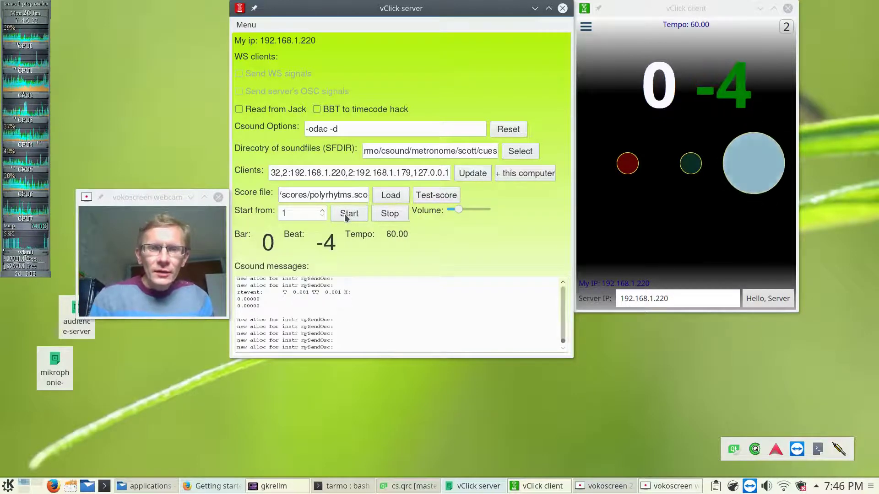